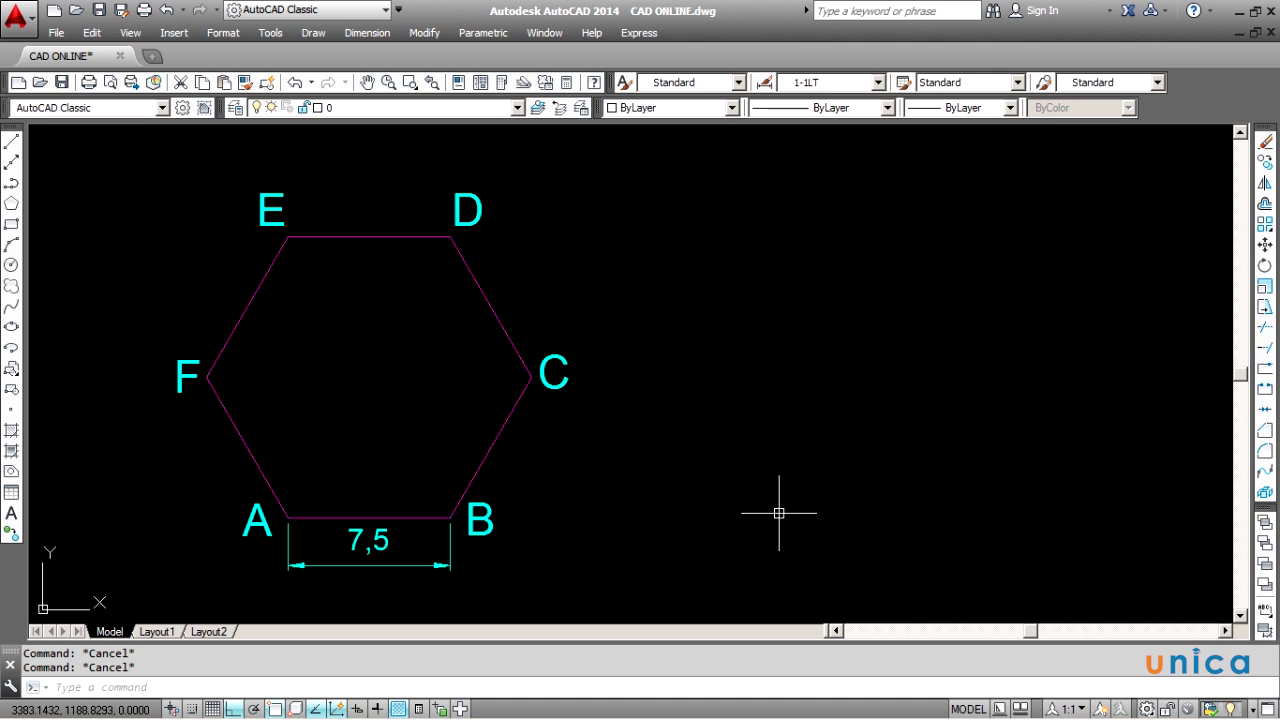
Draw a six-sided polygon by edge, 7.5 long, to the right of the reference hexagon.
type("pol")
key("Return")
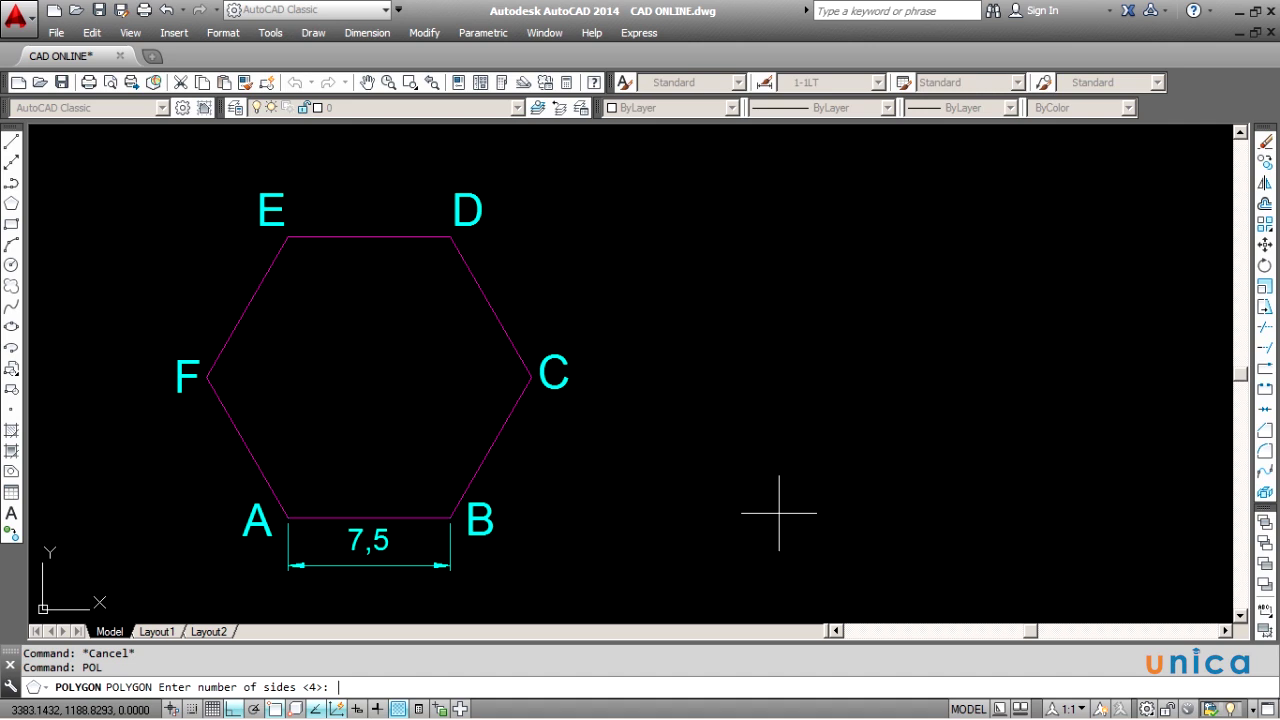
type("6")
key("Return")
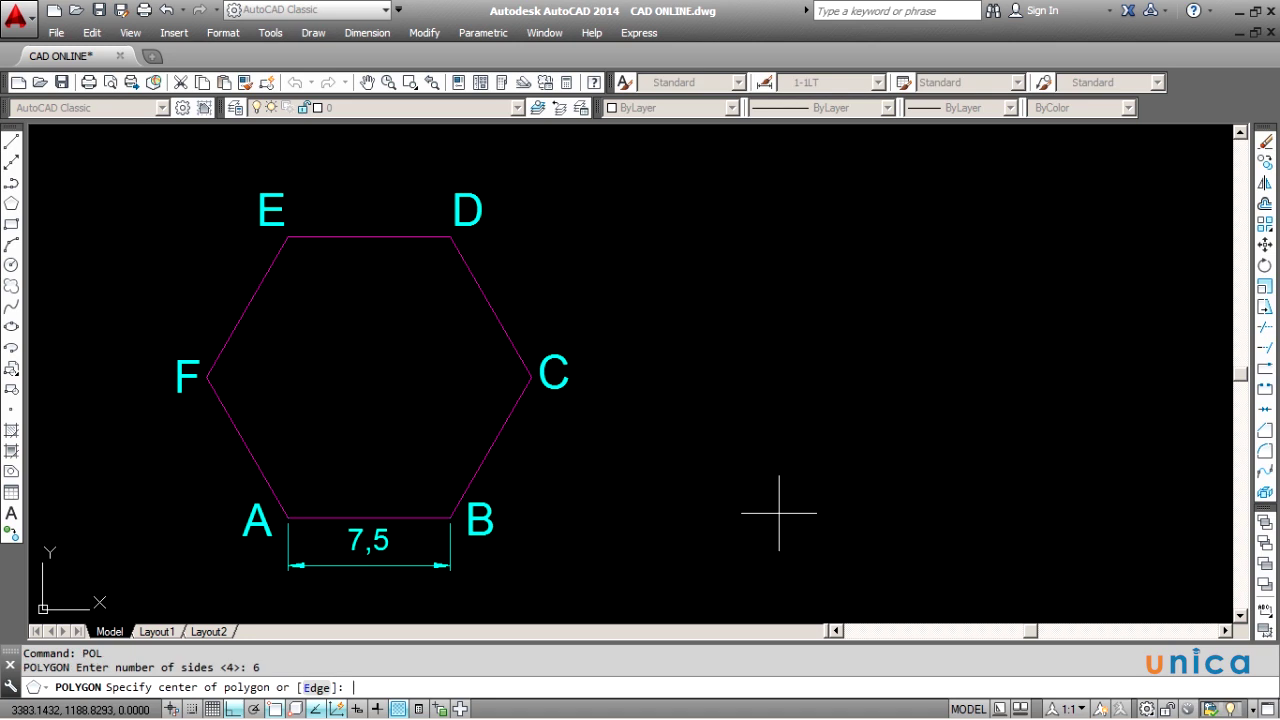
type("e")
key("Return")
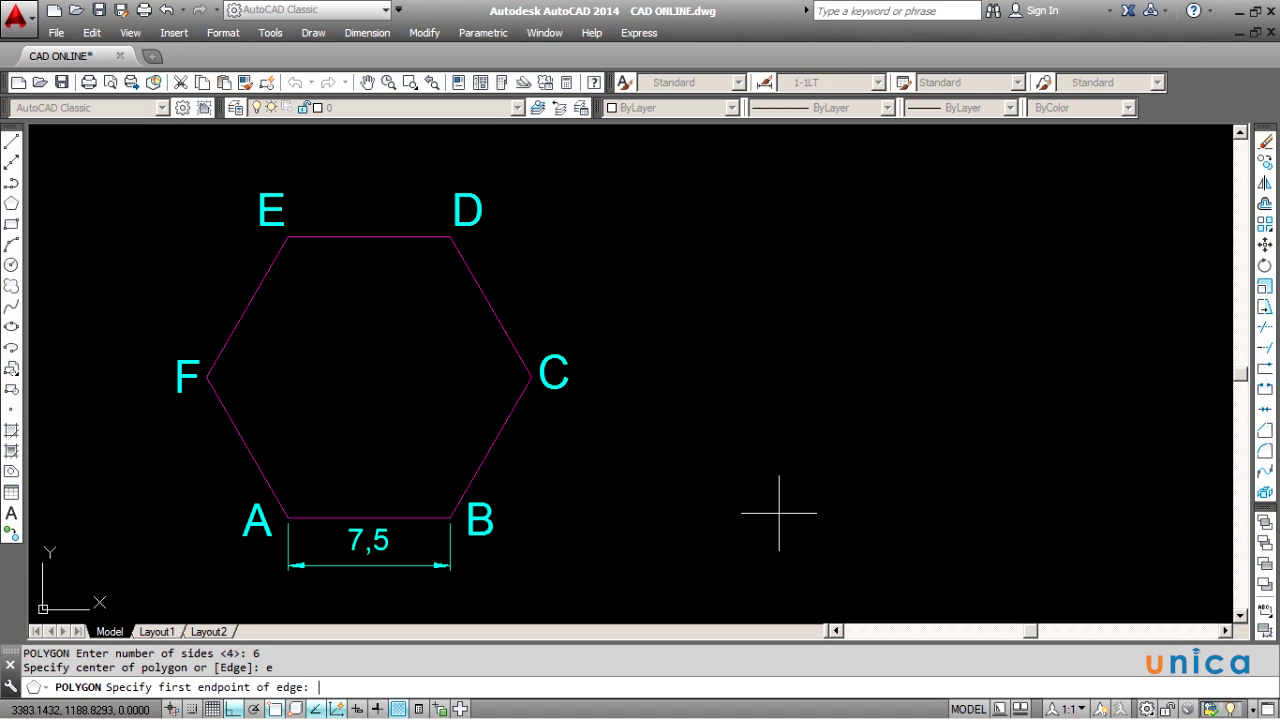
left_click(779, 513)
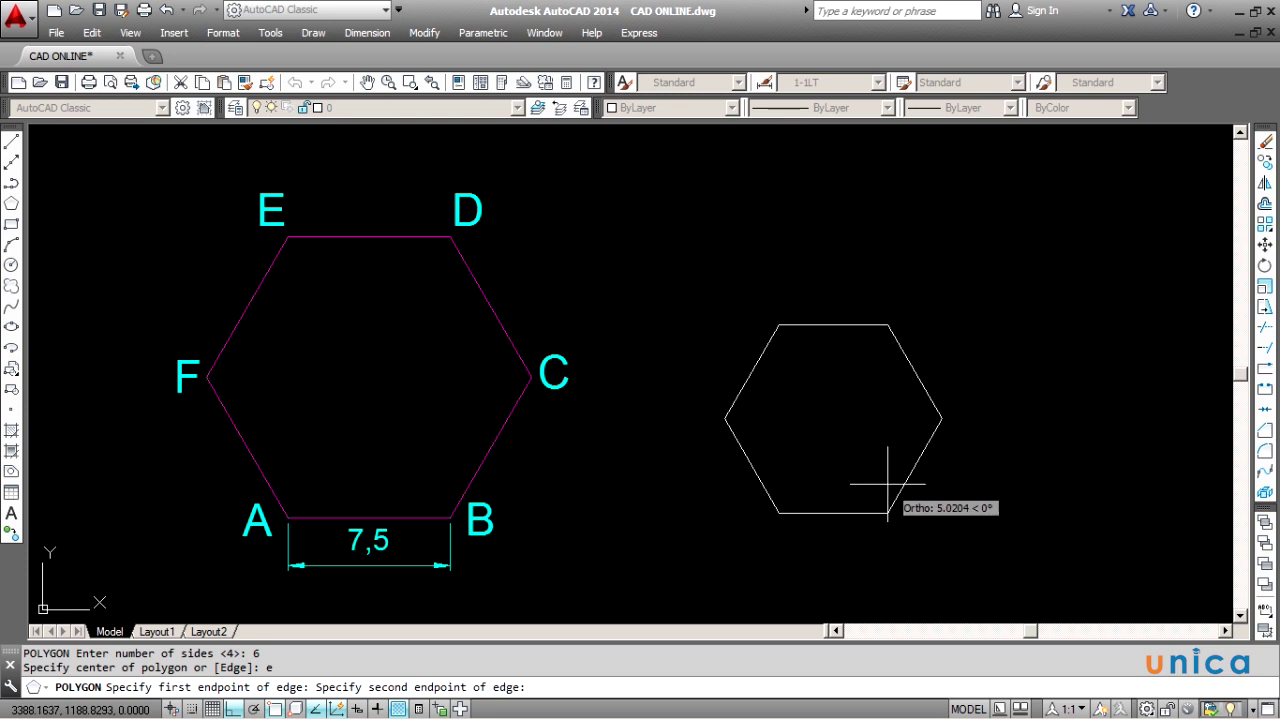
type("7.5")
key("Return")
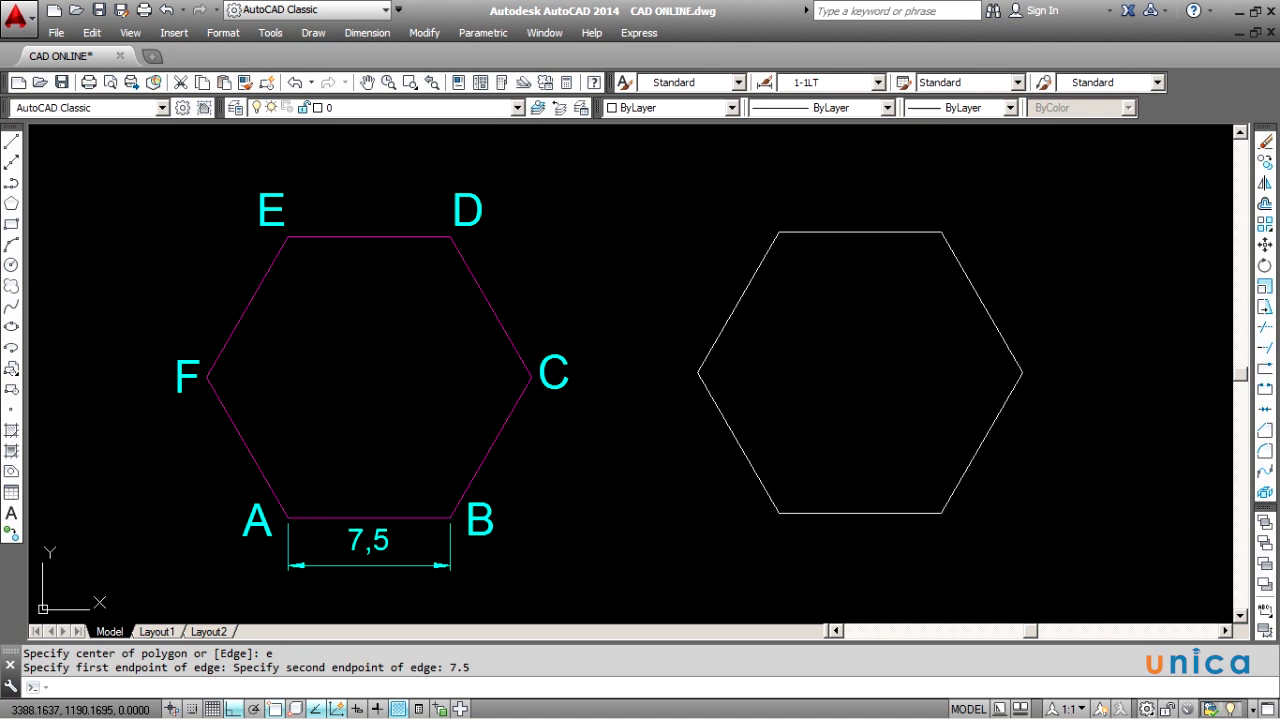
Window-select that first hexagon, delete it, and cancel the leftover prompt.
left_click(964, 538)
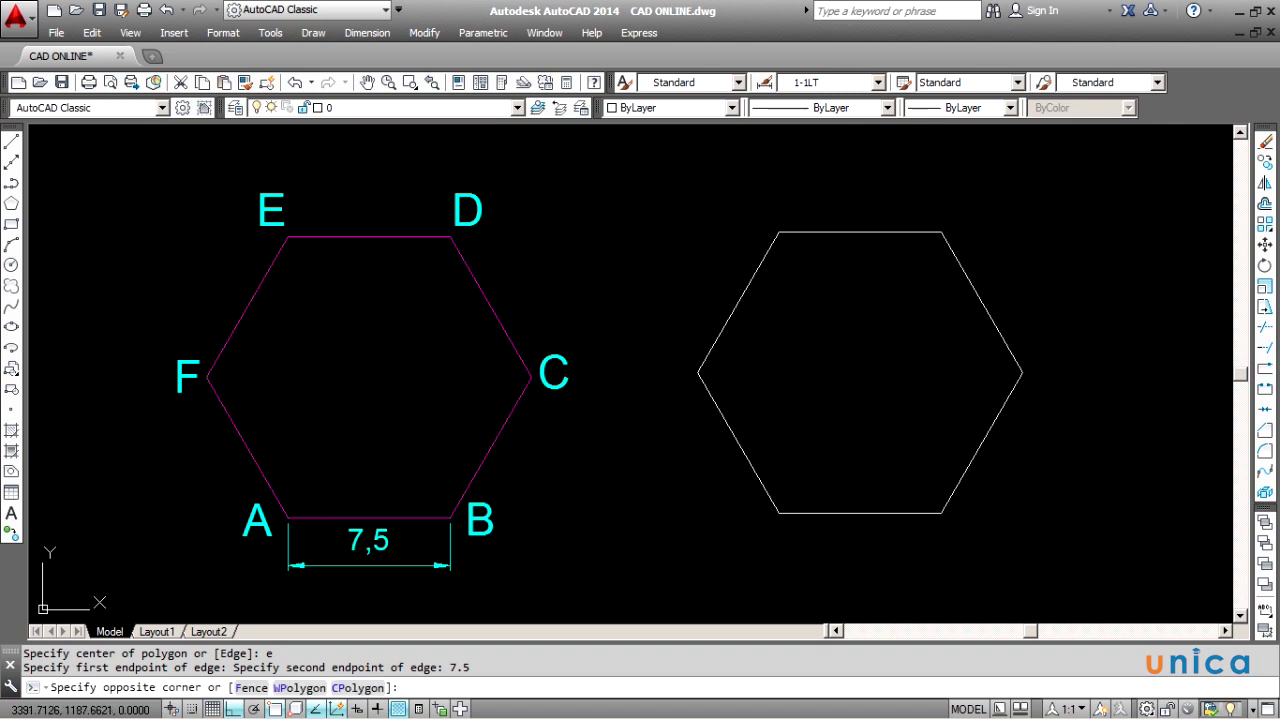
left_click(924, 502)
key("Delete")
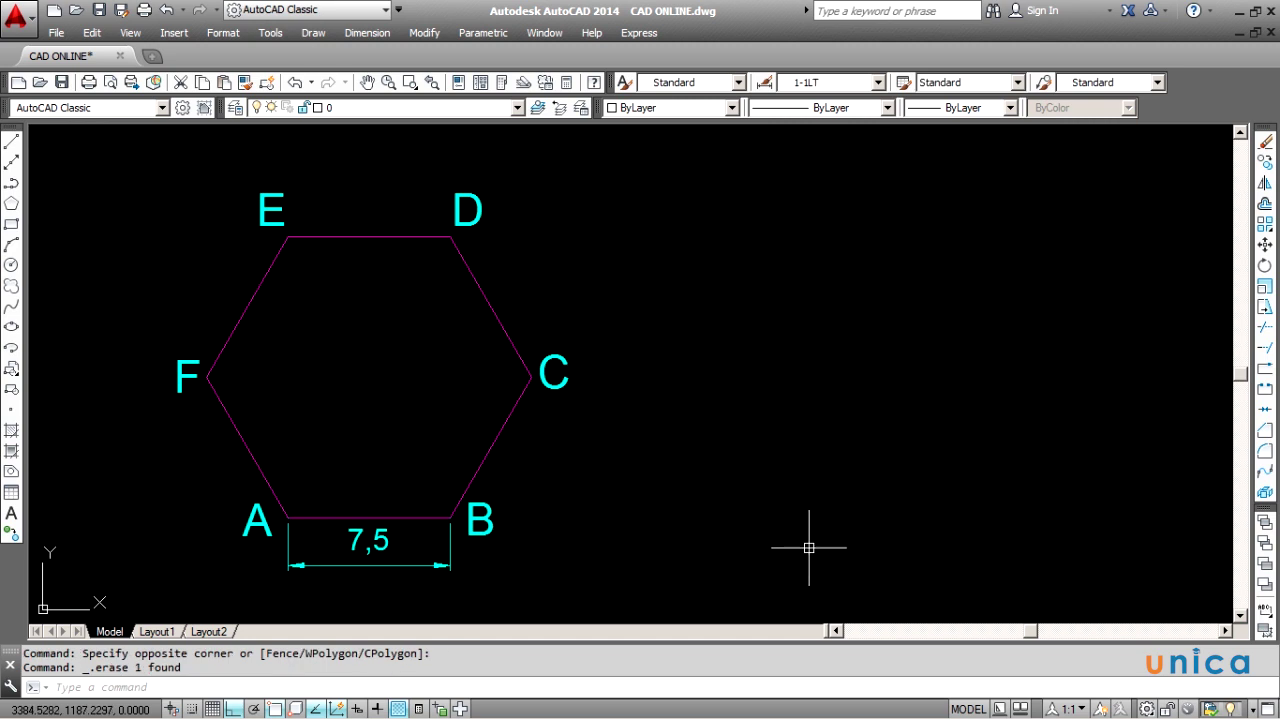
key("Escape")
key("Escape")
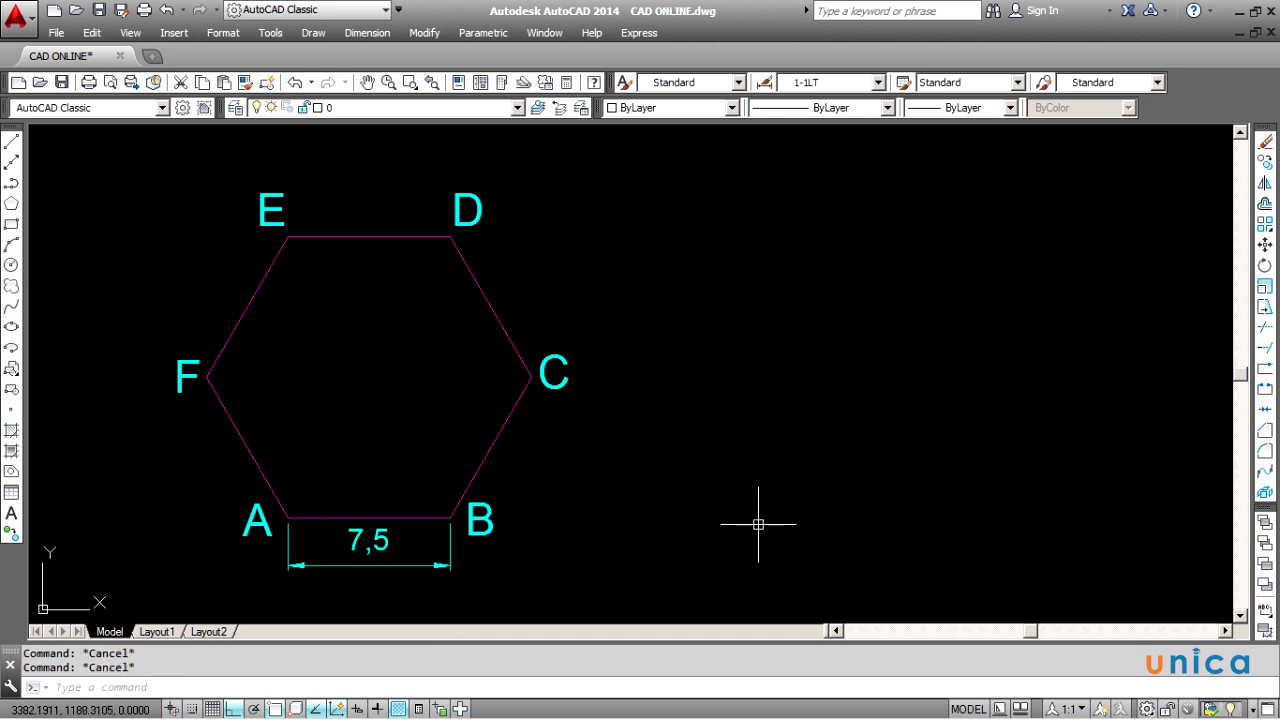
Redraw the hexagon by edge from a new first endpoint with edge length 7.5.
type("pol")
key("Return")
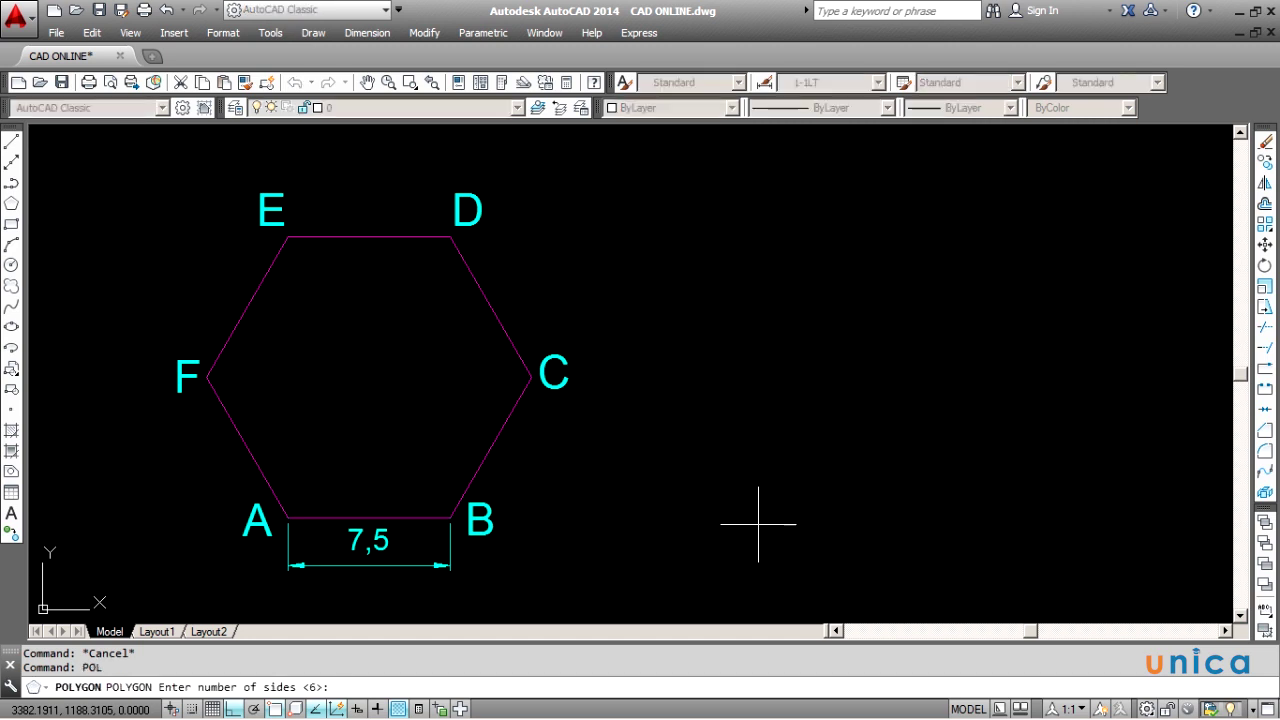
type("6")
key("Return")
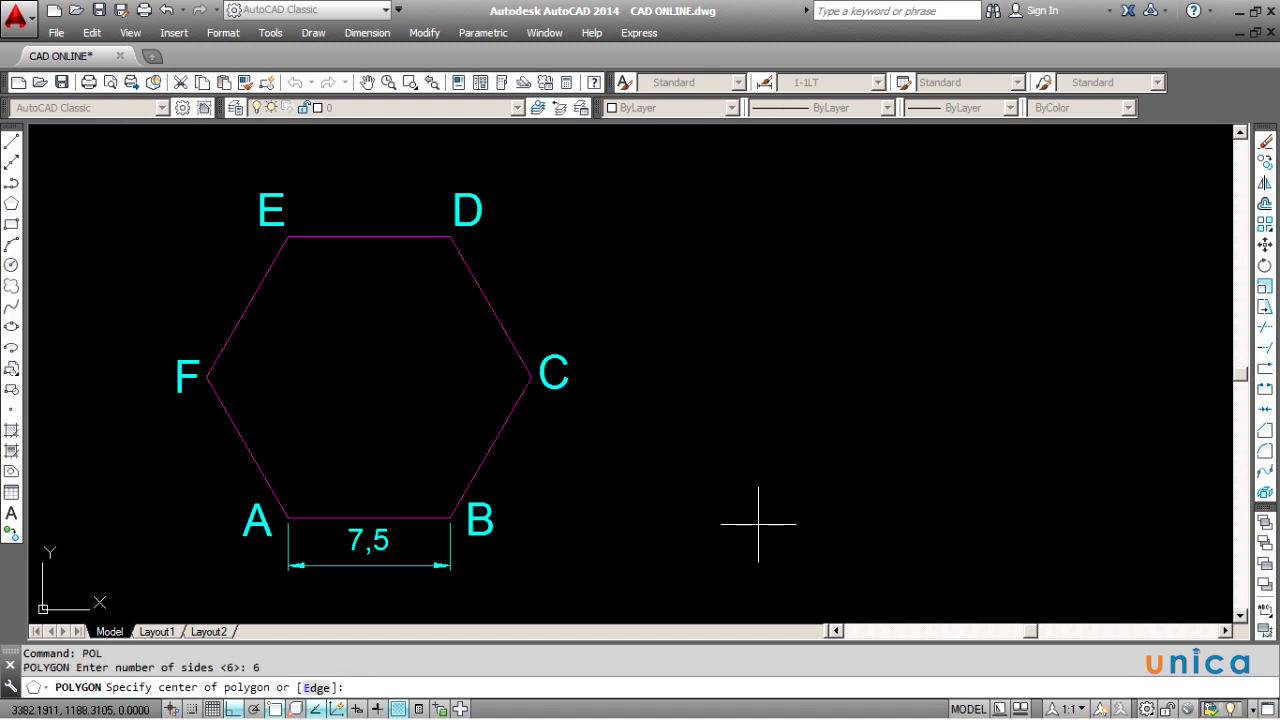
type("e")
key("Return")
left_click(758, 523)
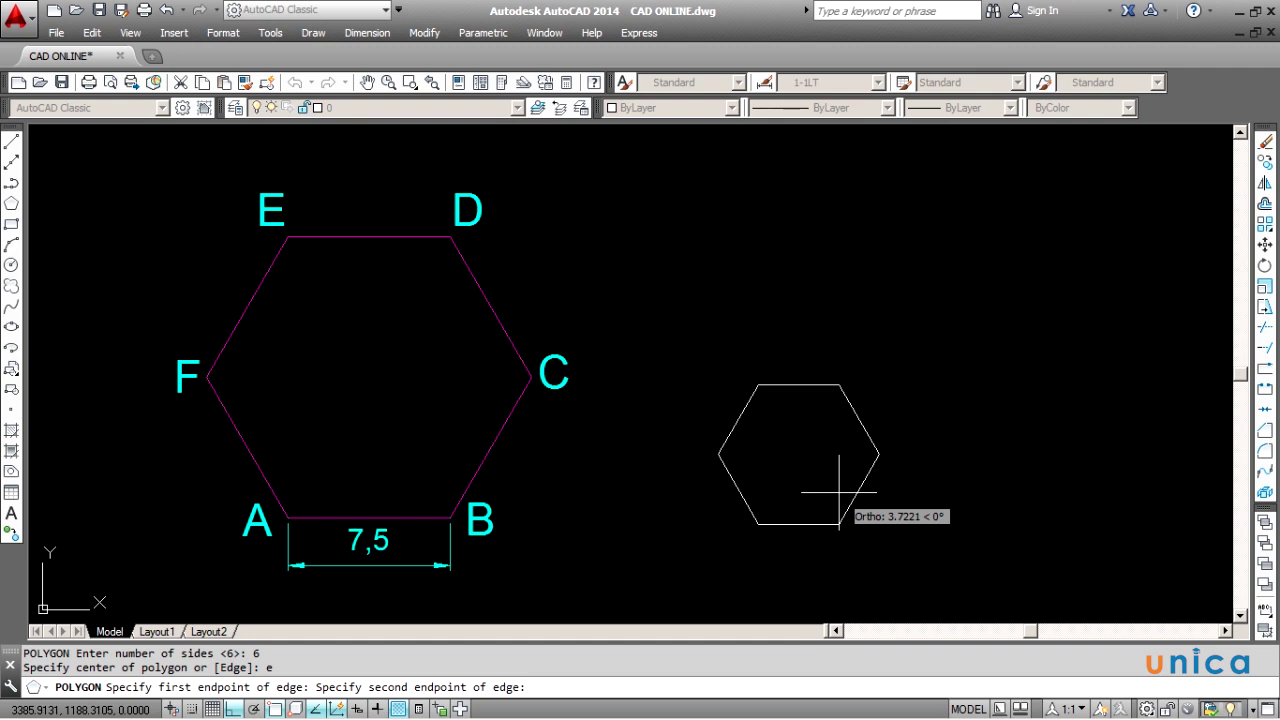
type("7.5")
key("Return")
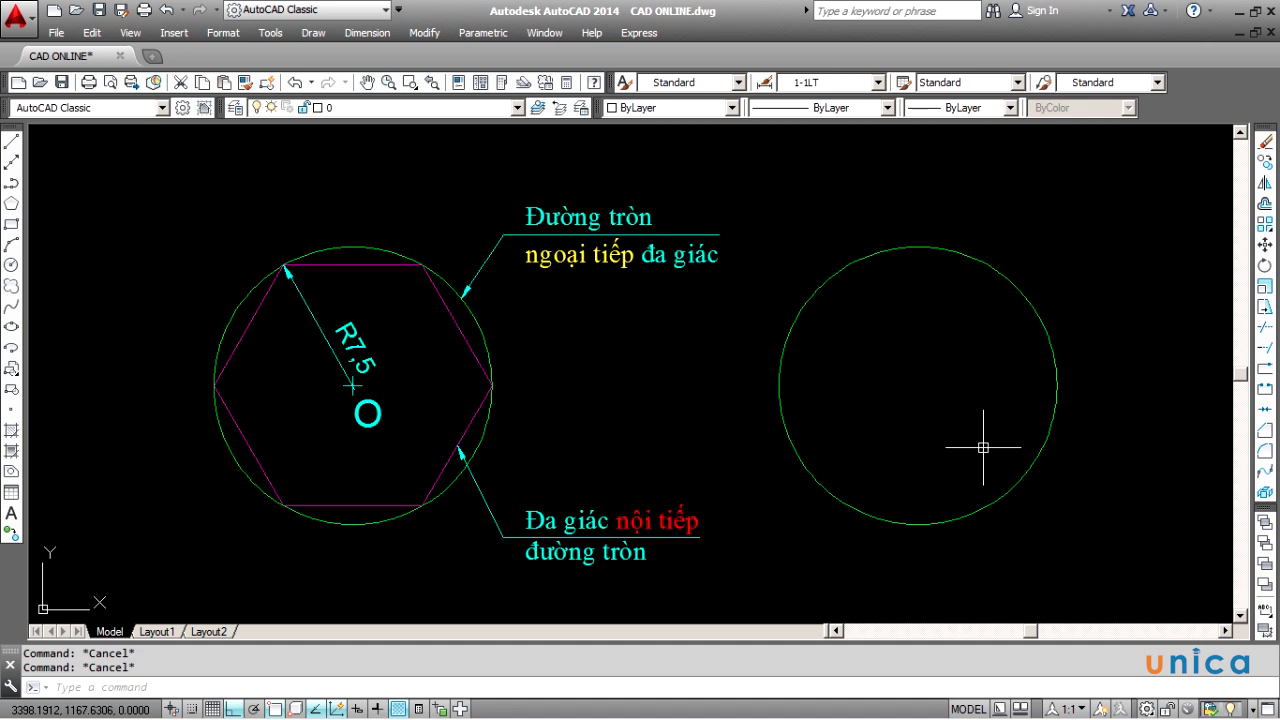
type("pol")
key("Return")
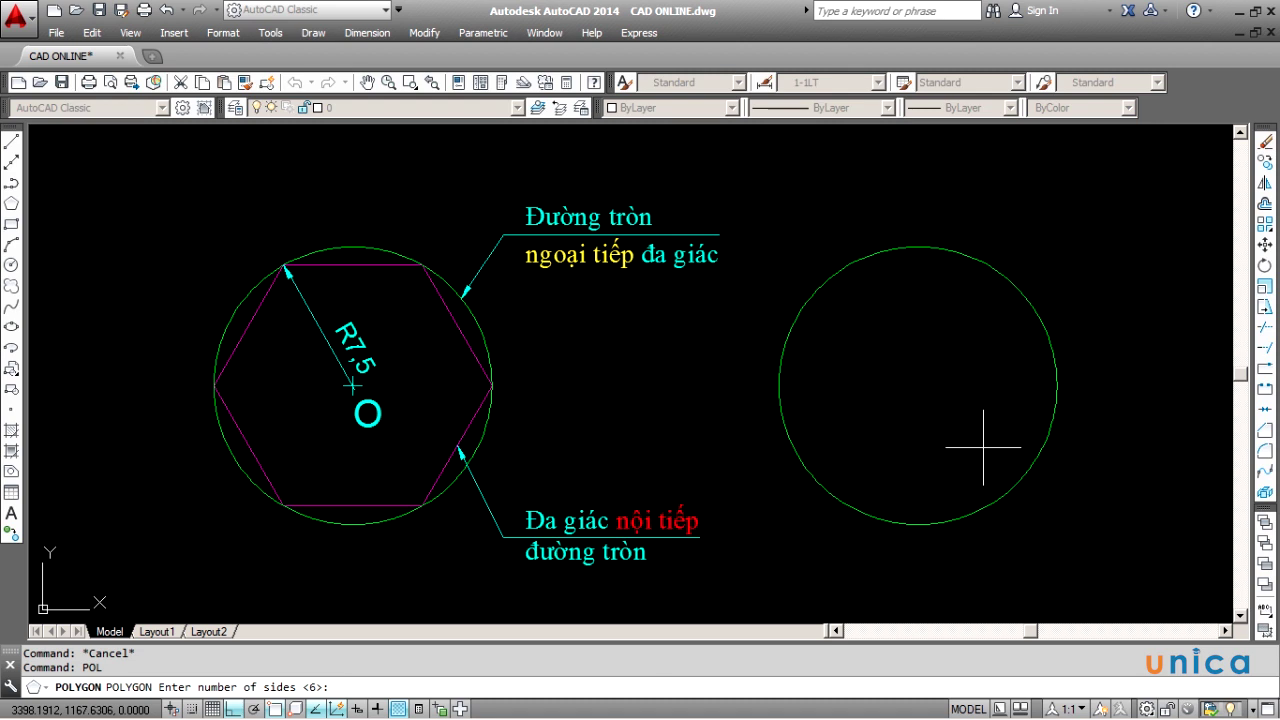
type(" 6")
key("Return")
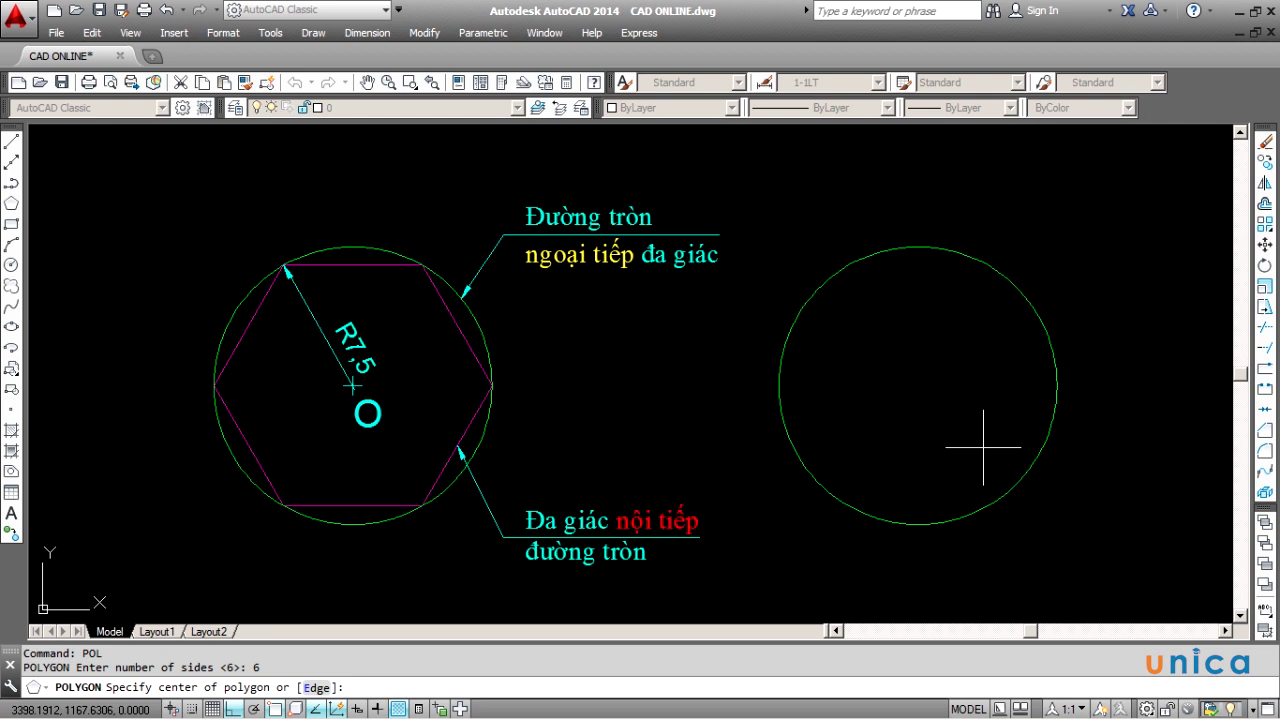
left_click(961, 476)
type("i")
key("Return")
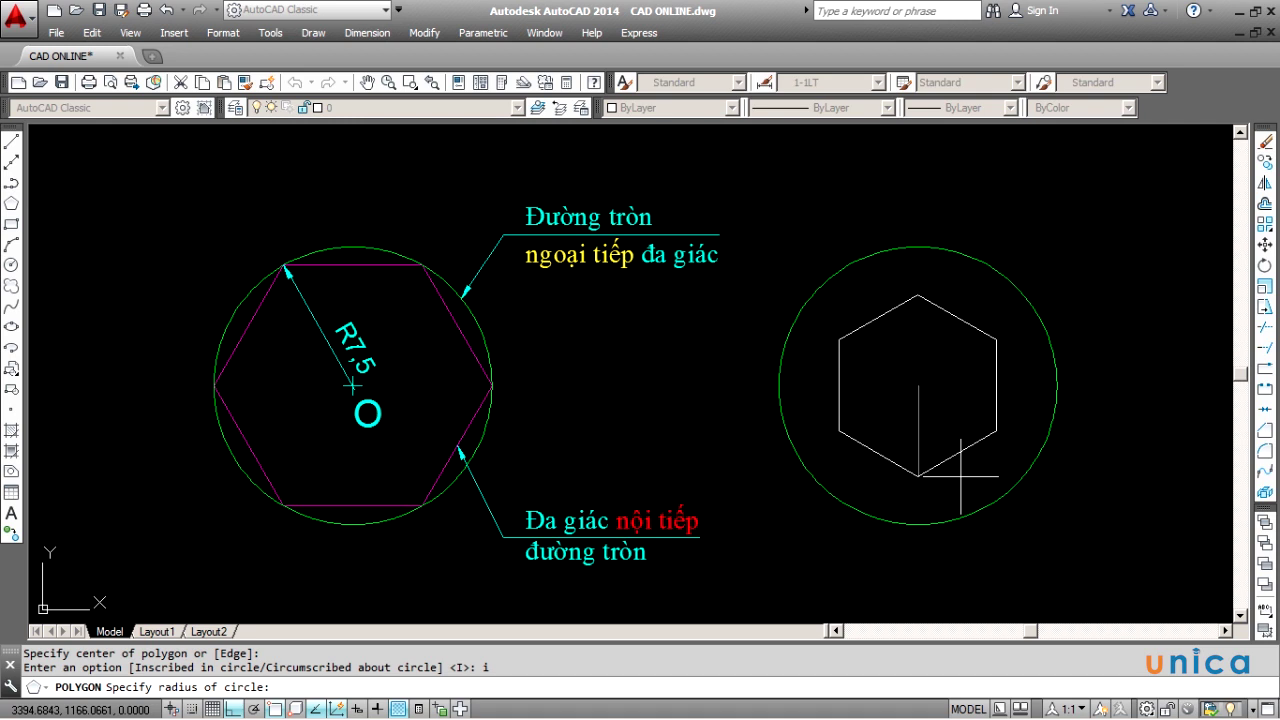
type("7.5")
key("Return")
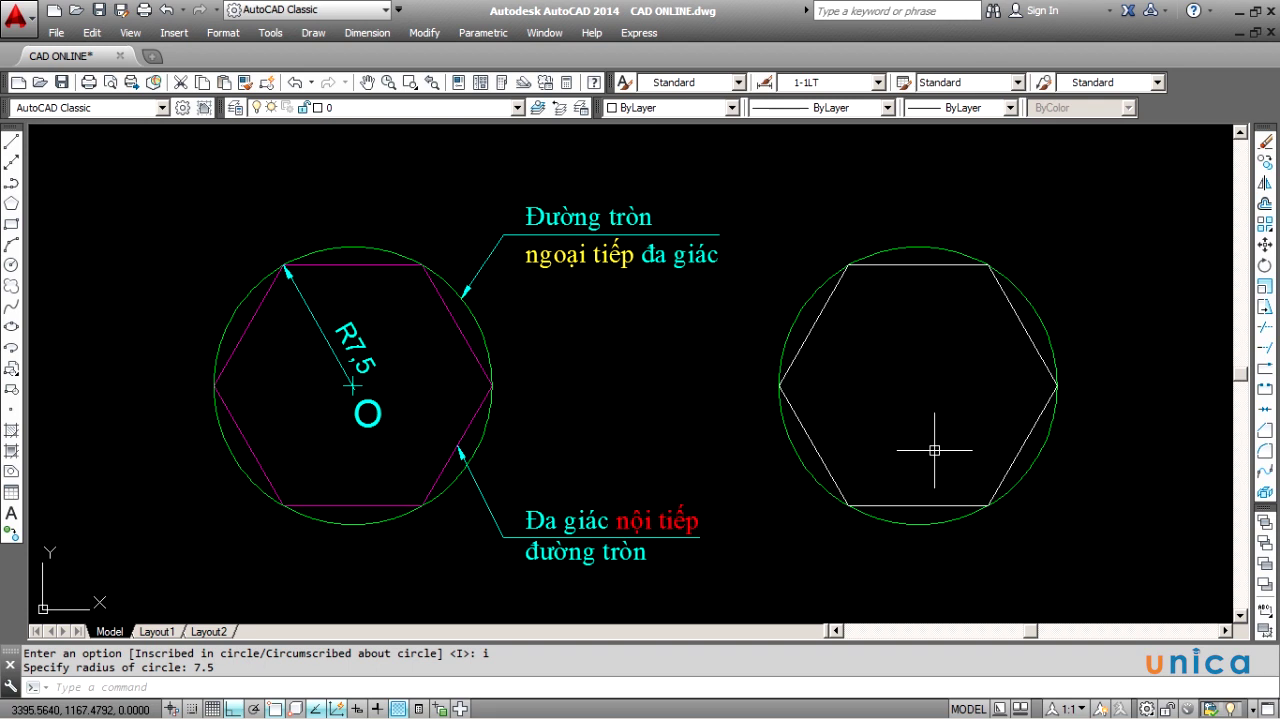
left_click(1008, 302)
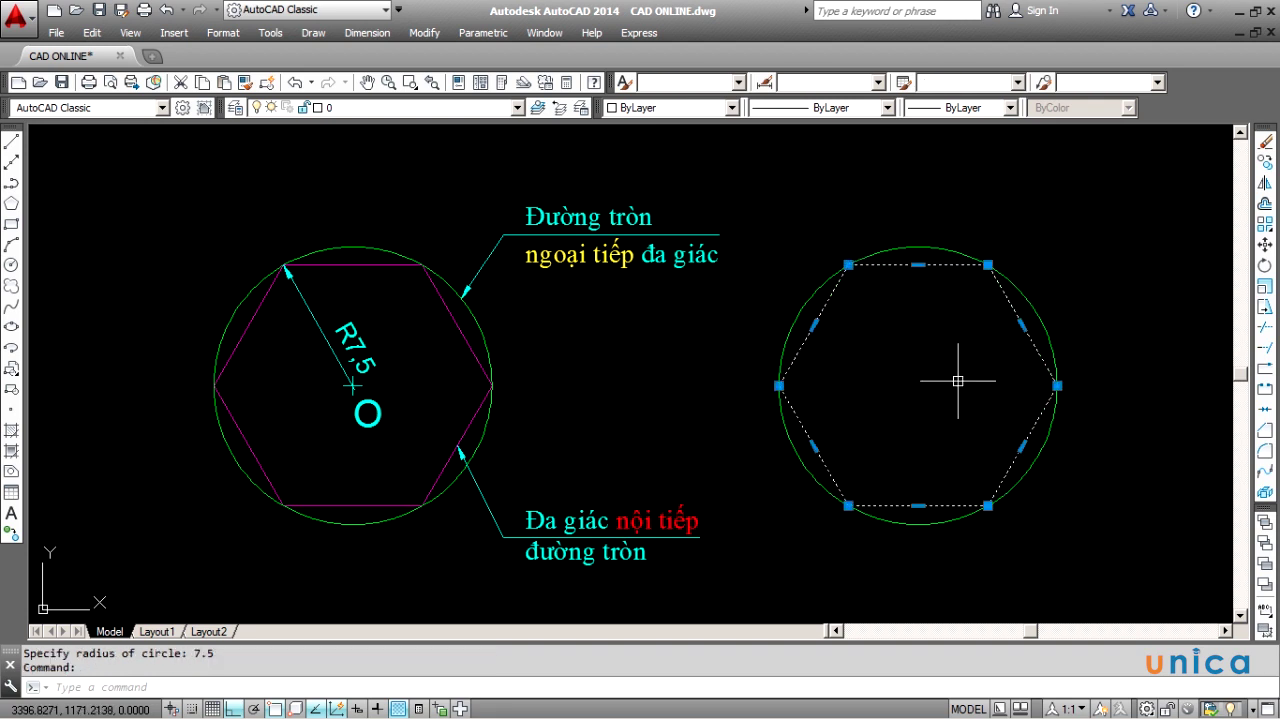
key("Delete")
key("Escape")
key("Escape")
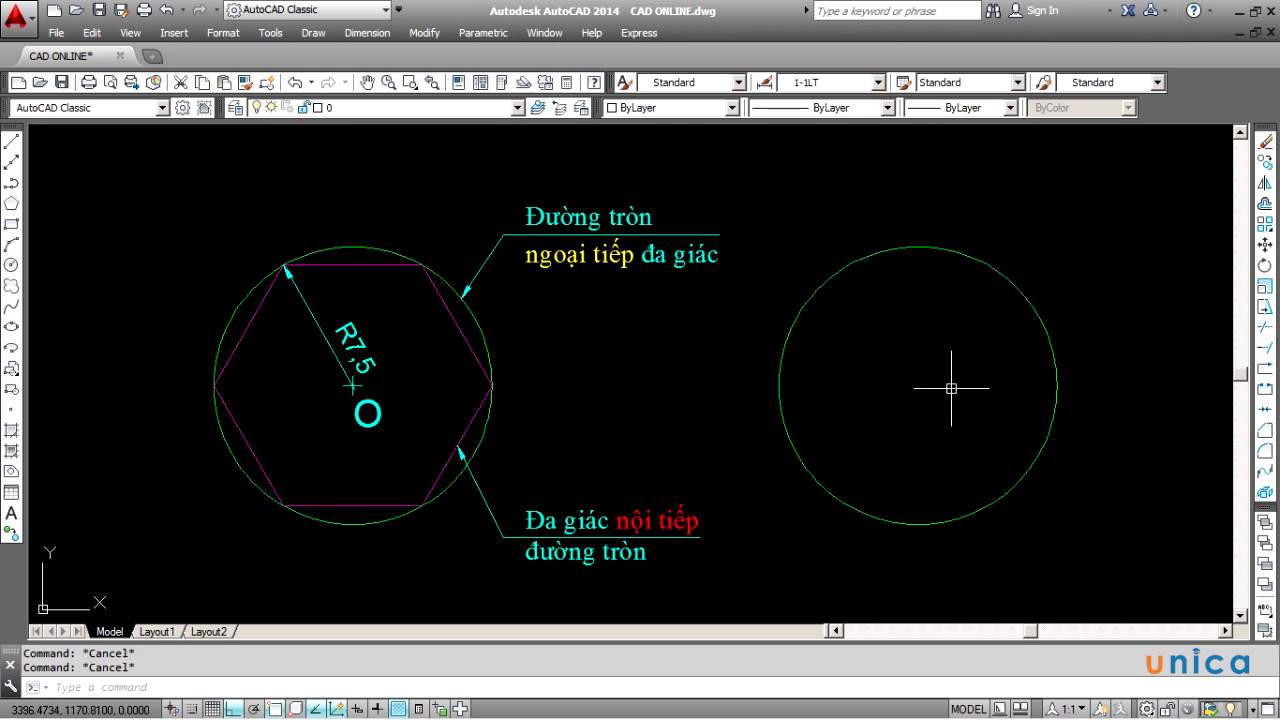
Draw a 6-sided polygon centred on the right circle, inscribed, with a vertex snapped to its quadrant.
type("pol")
key("Return")
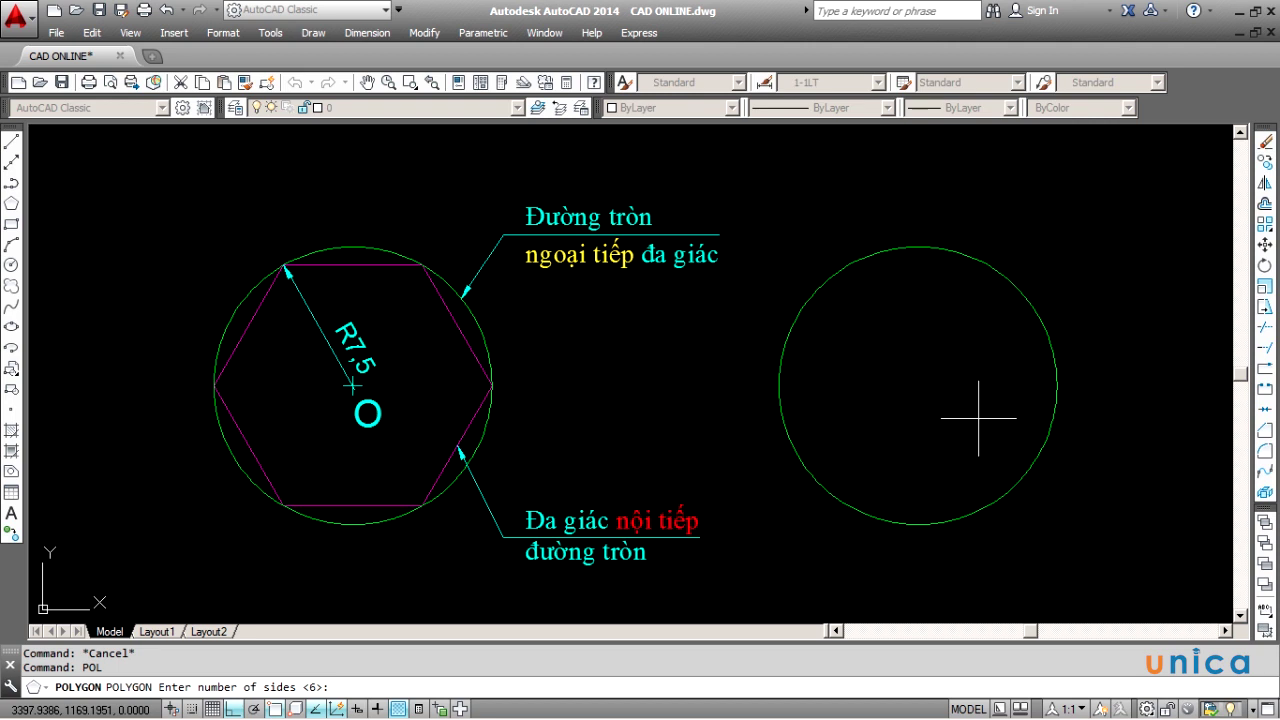
key("Return")
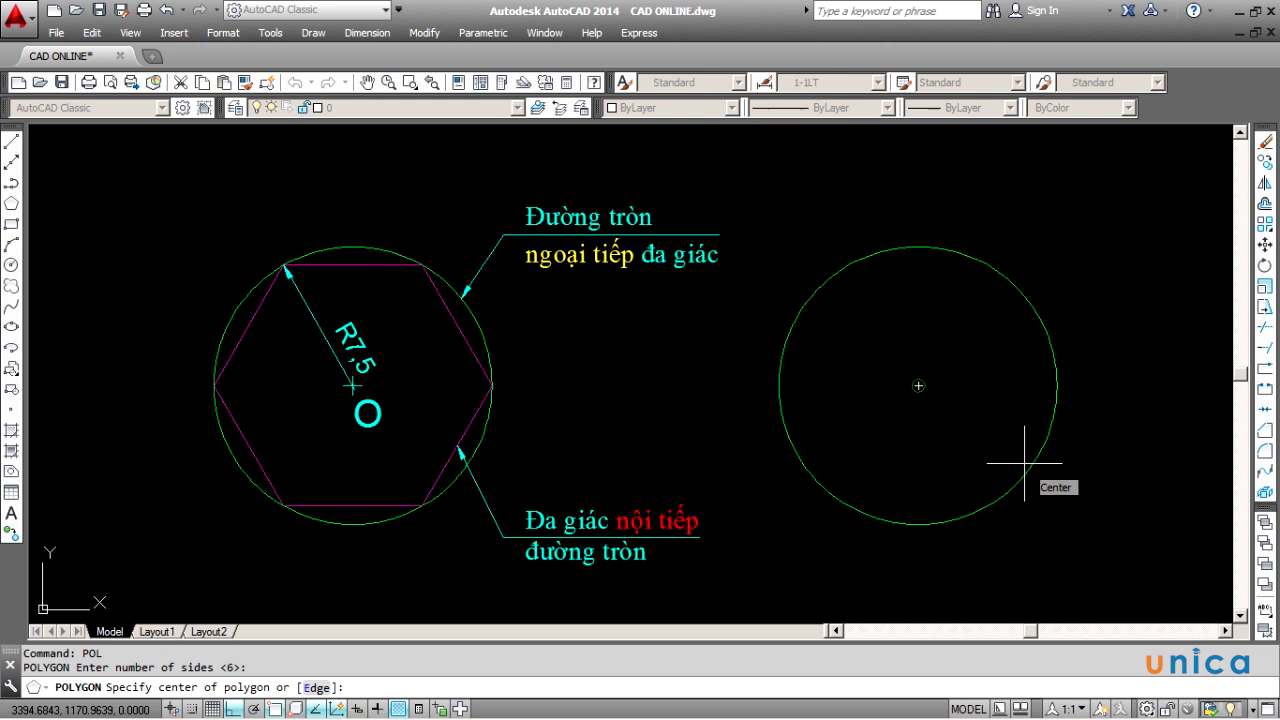
left_click(918, 385)
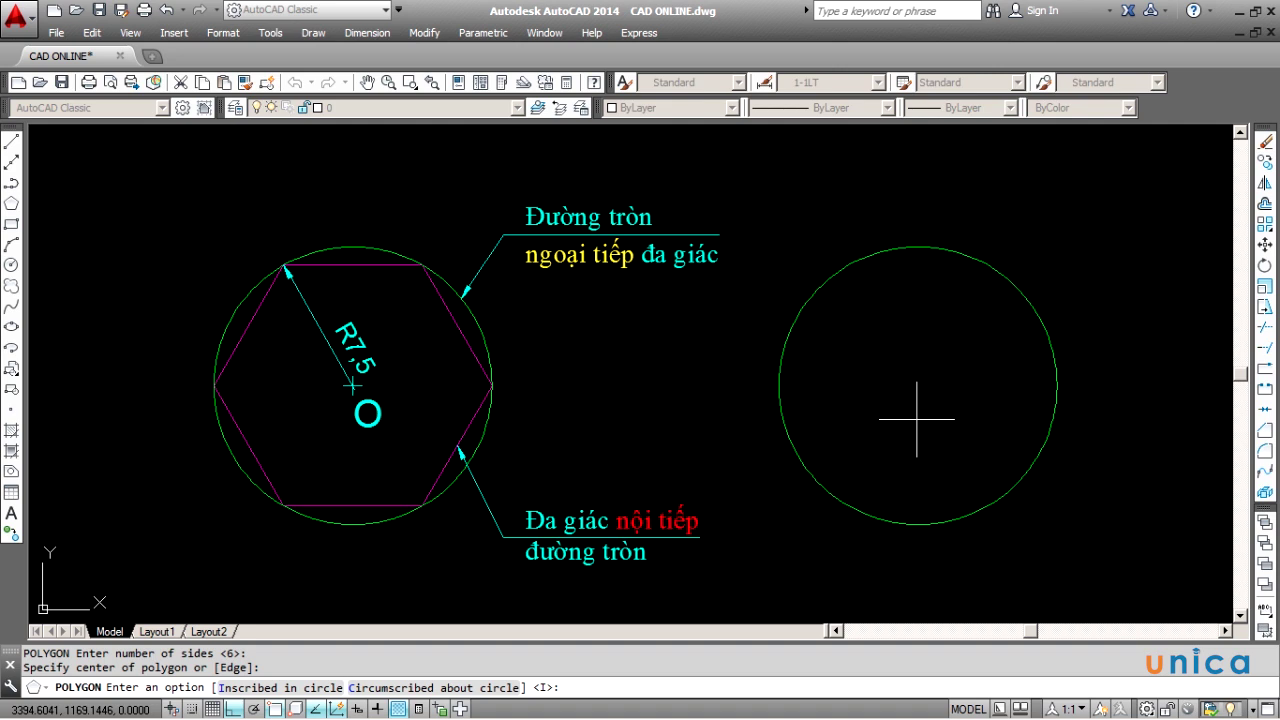
key("Return")
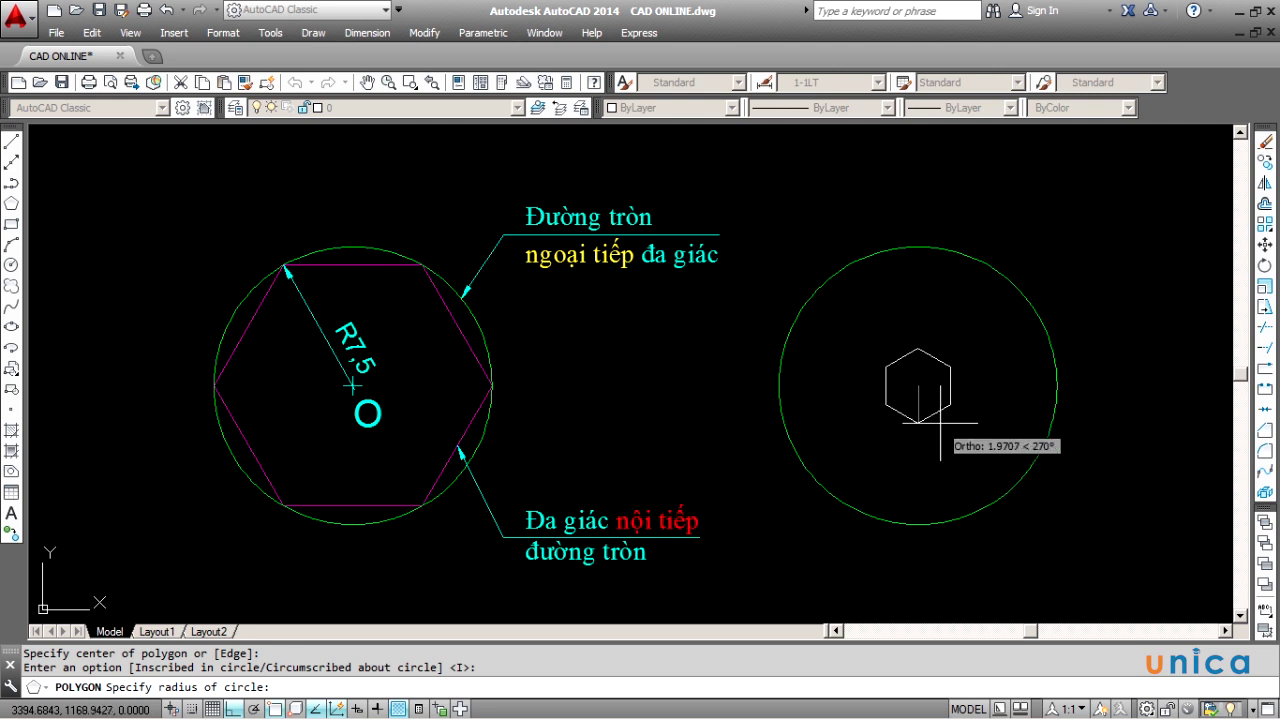
right_click(1048, 385, "shift")
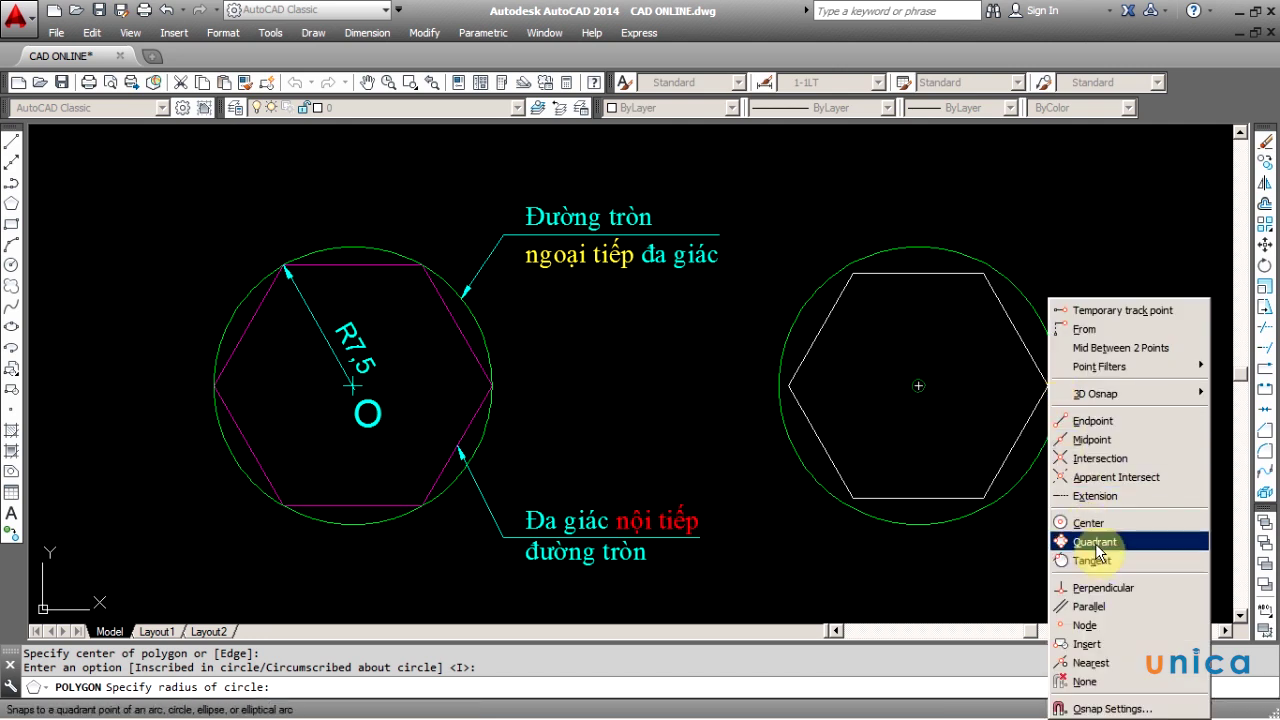
left_click(1095, 543)
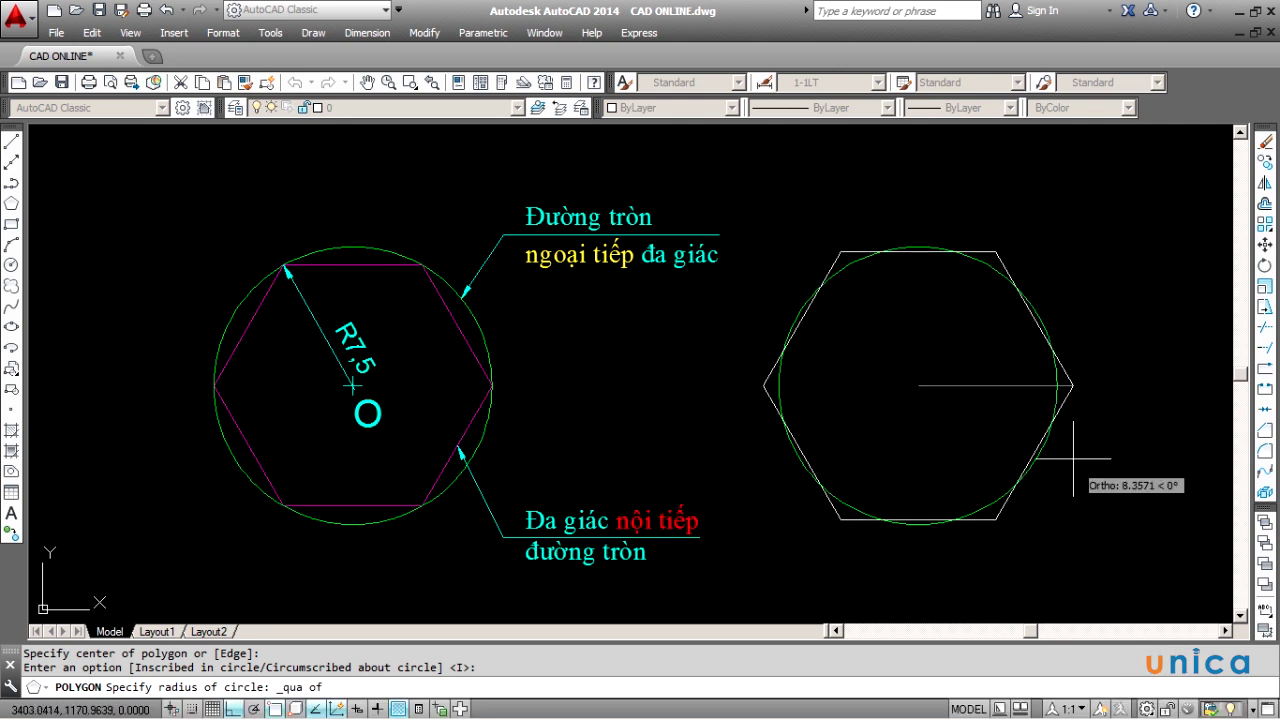
left_click(1057, 382)
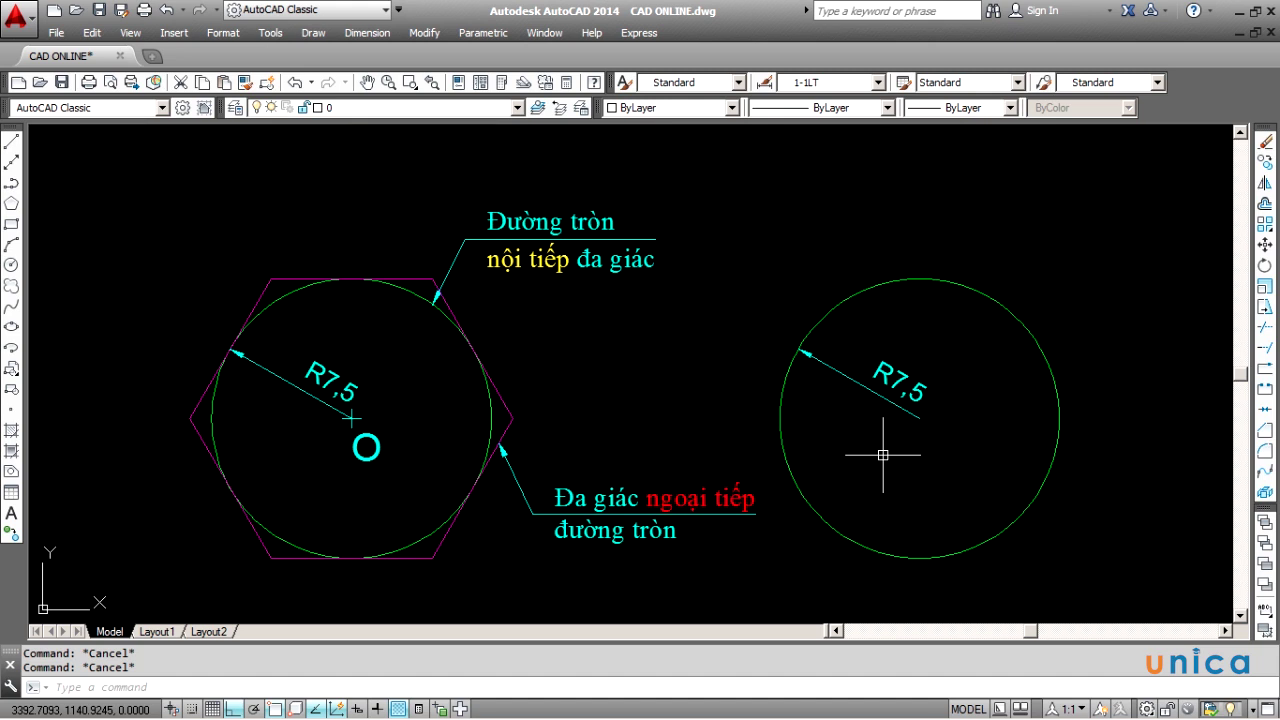
type("pol")
key("Return")
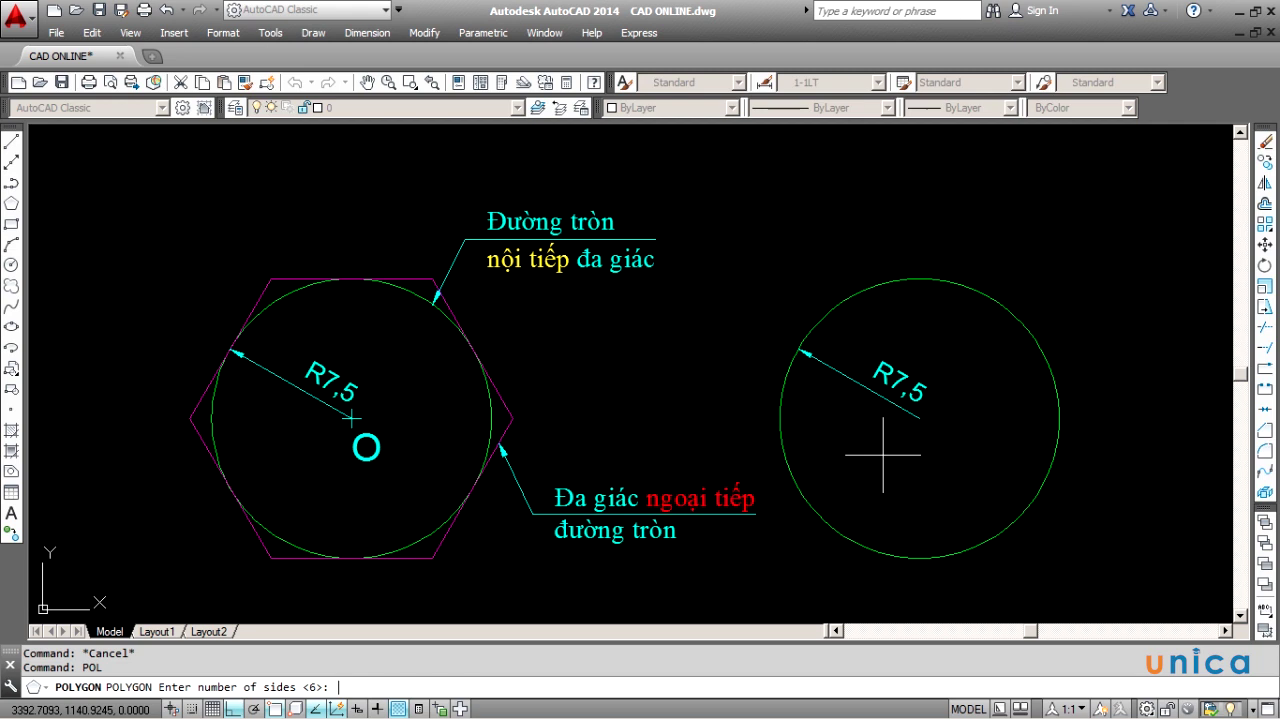
type("6")
key("Return")
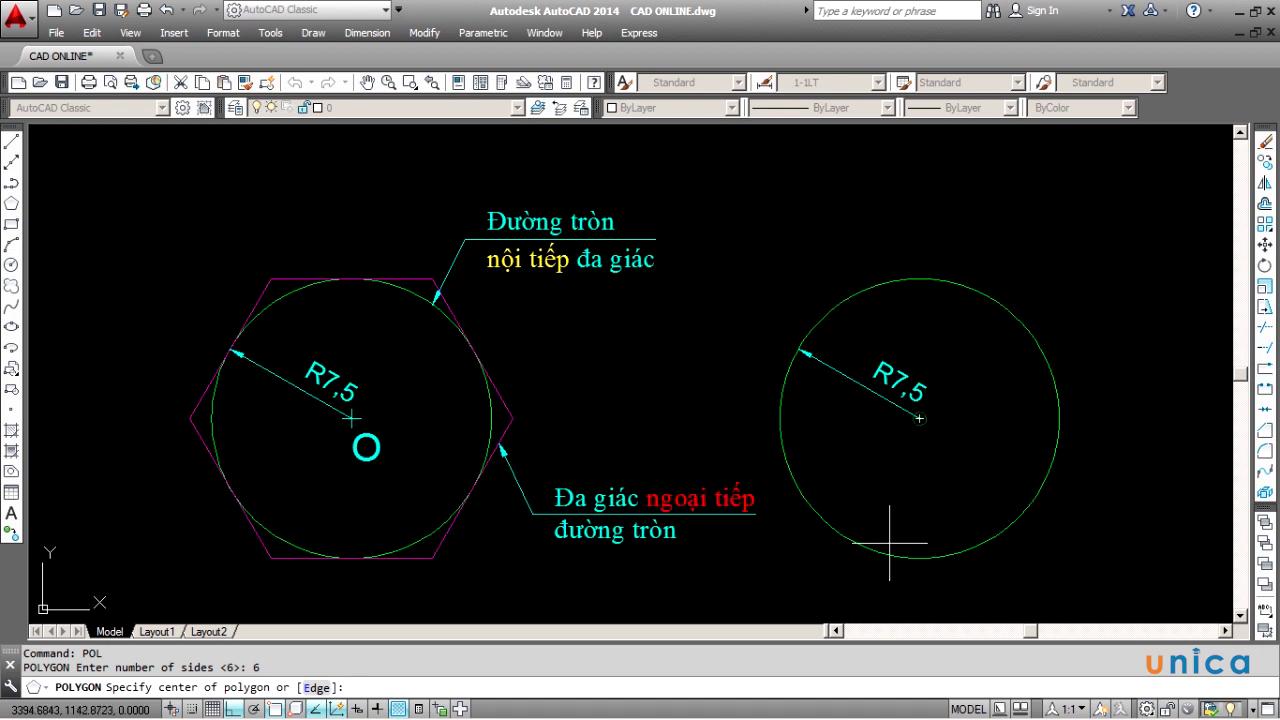
left_click(916, 424)
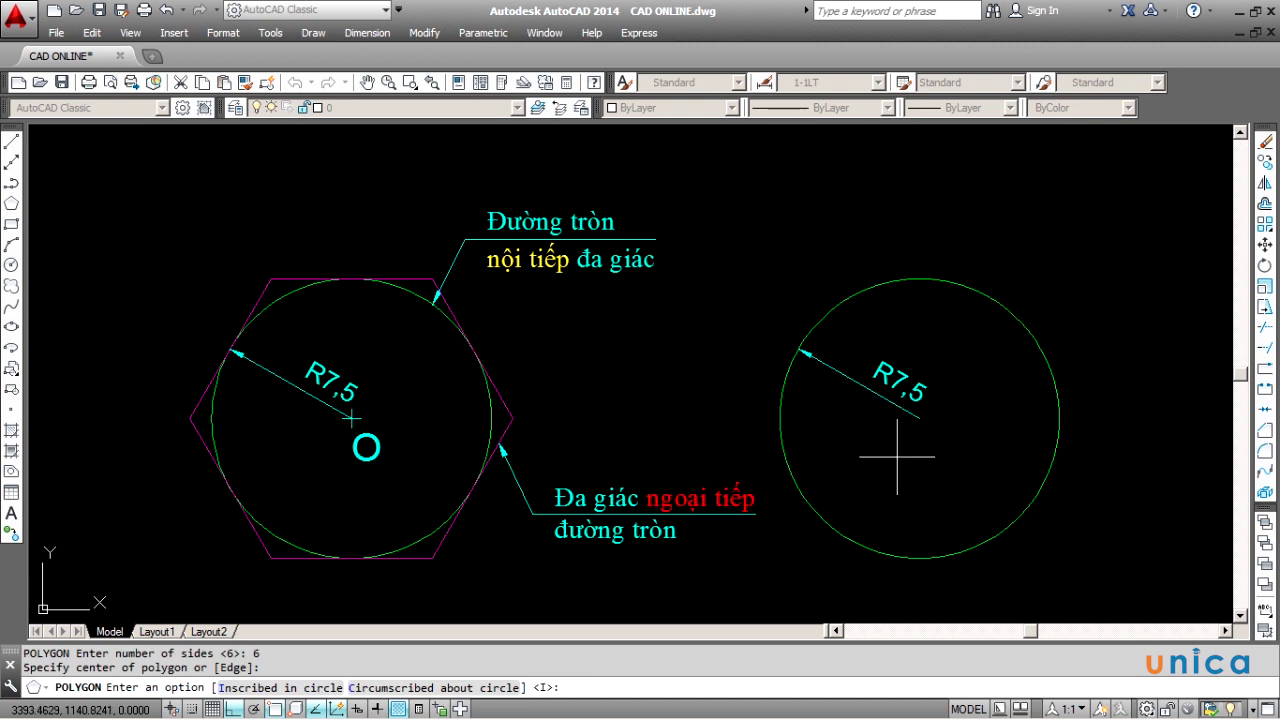
type("c")
key("Return")
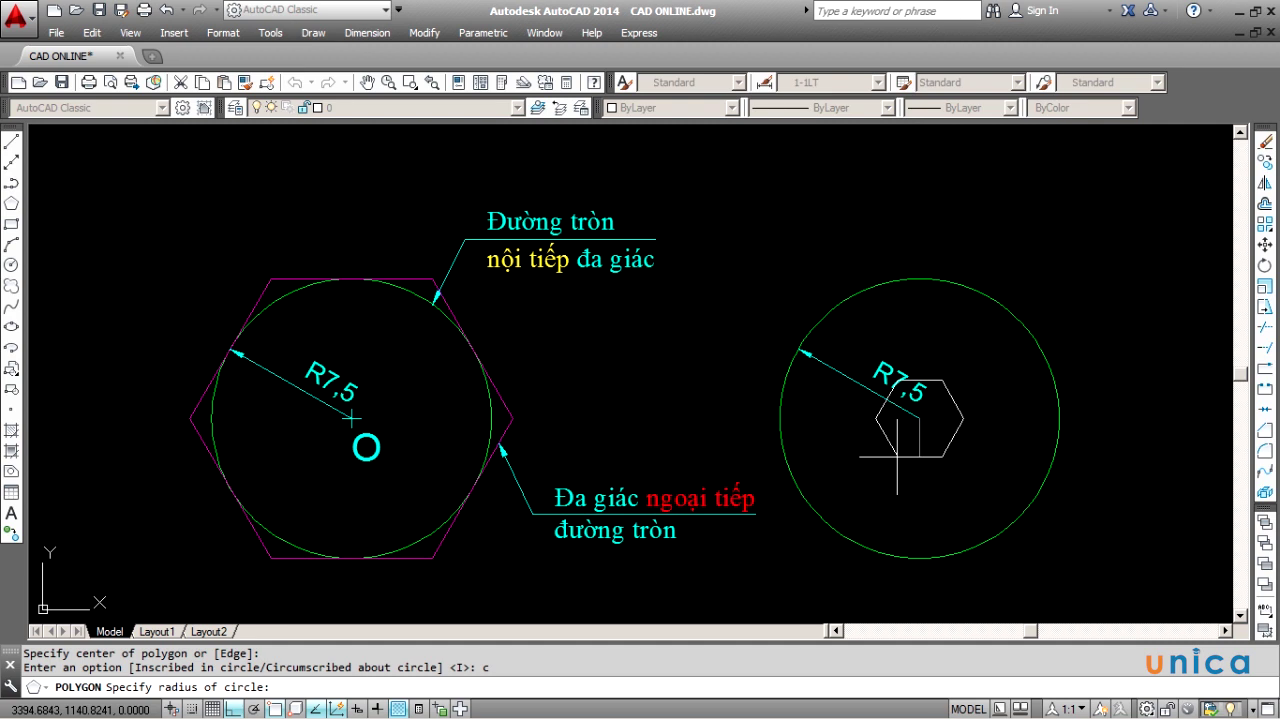
type("7.5")
key("Return")
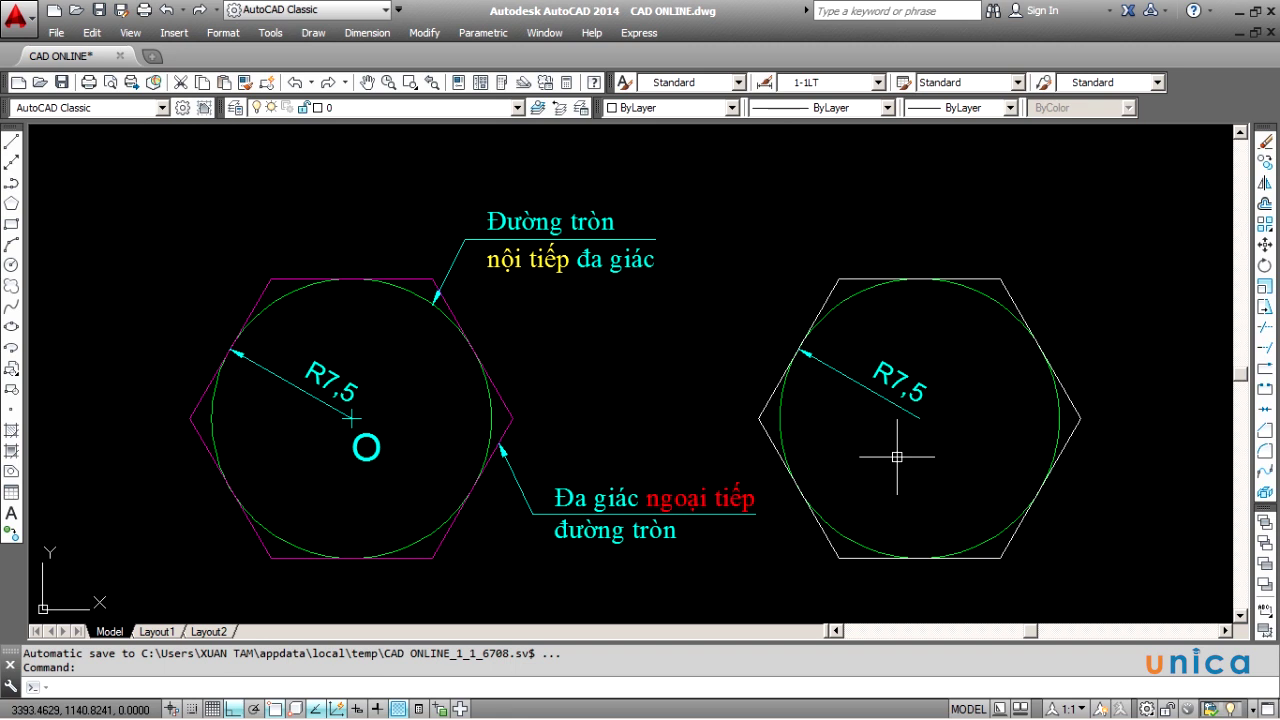
left_click(1100, 481)
left_click(1066, 378)
key("Delete")
key("Escape")
key("Escape")
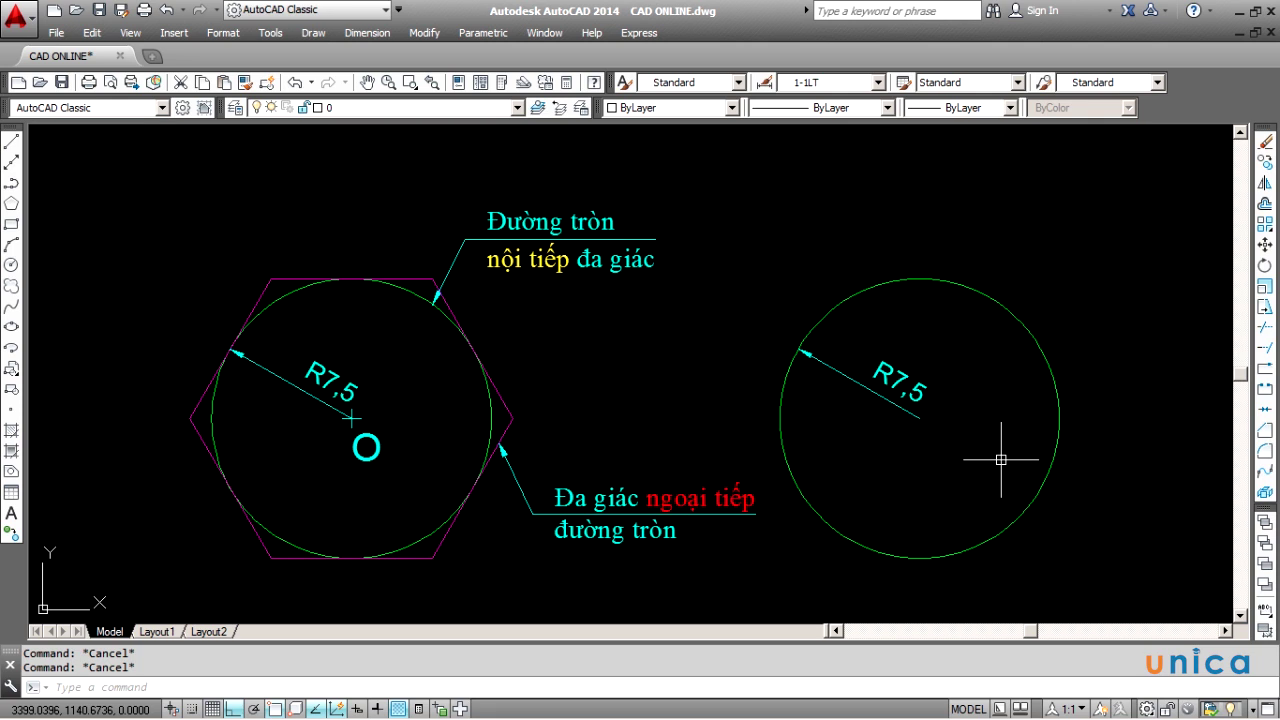
Draw a 6-sided polygon on the right circle's centre, circumscribed with radius 7.5.
type("pol")
key("Return")
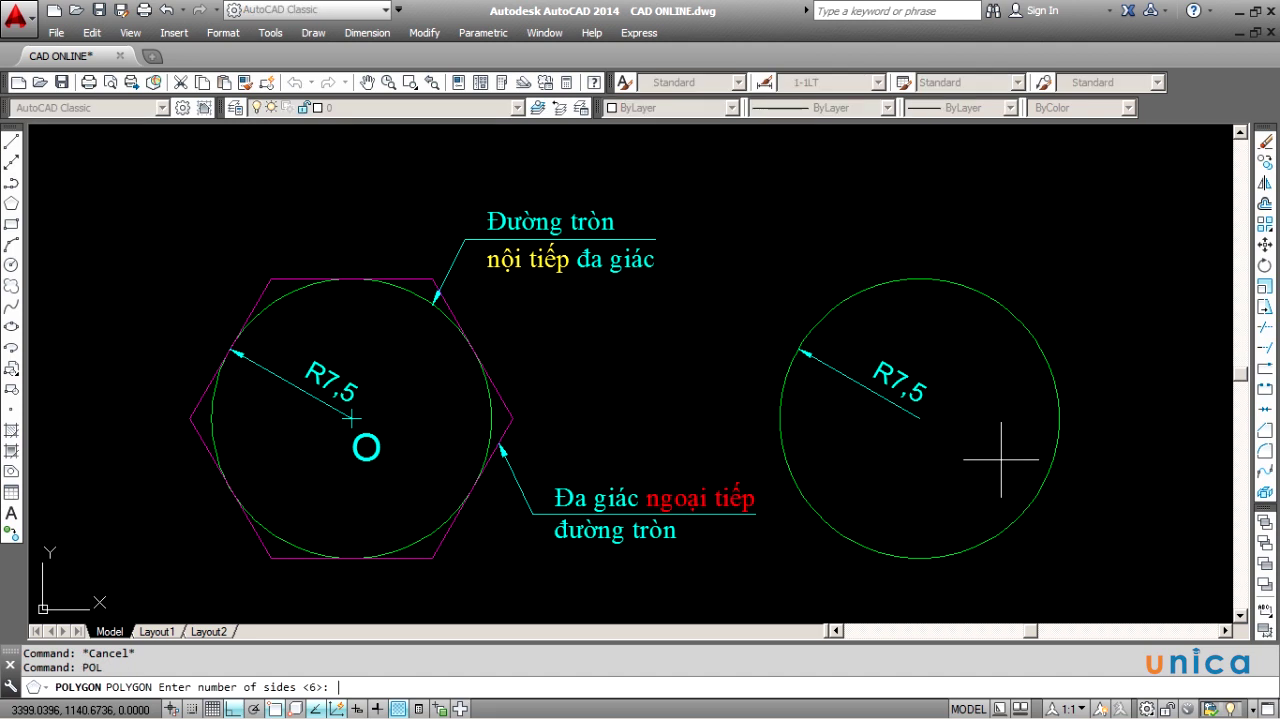
type("6")
key("Return")
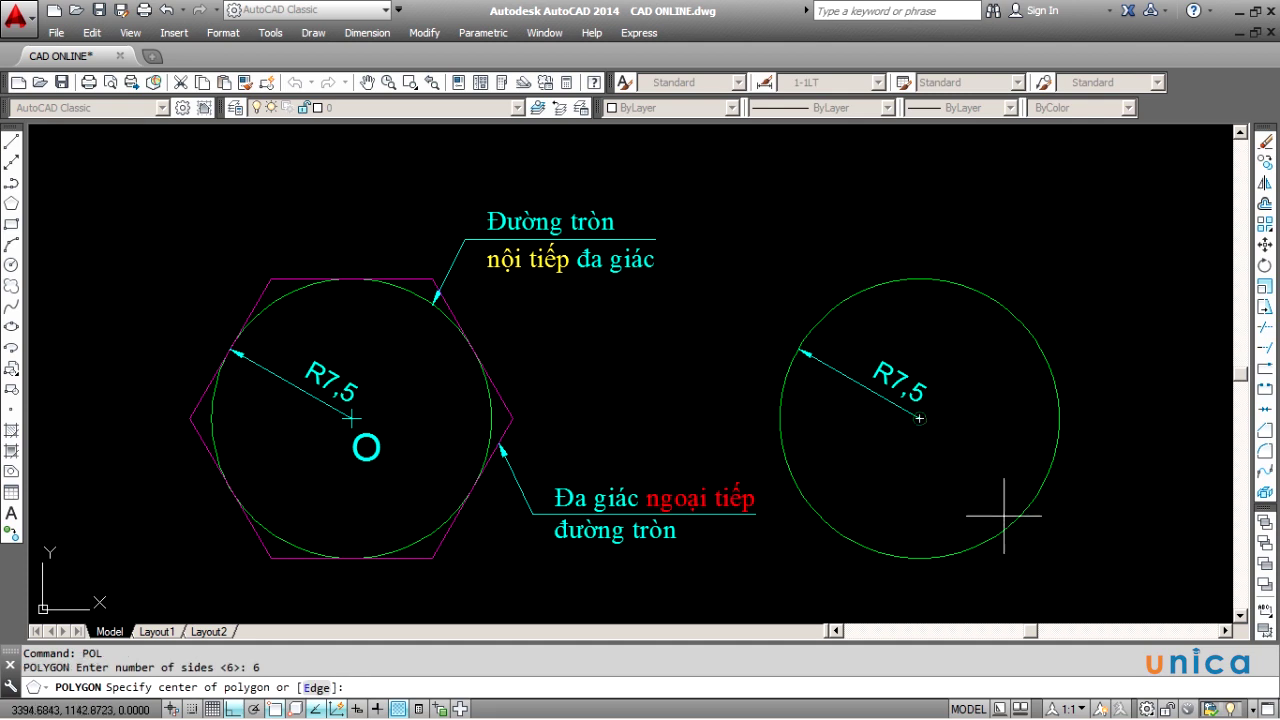
left_click(918, 418)
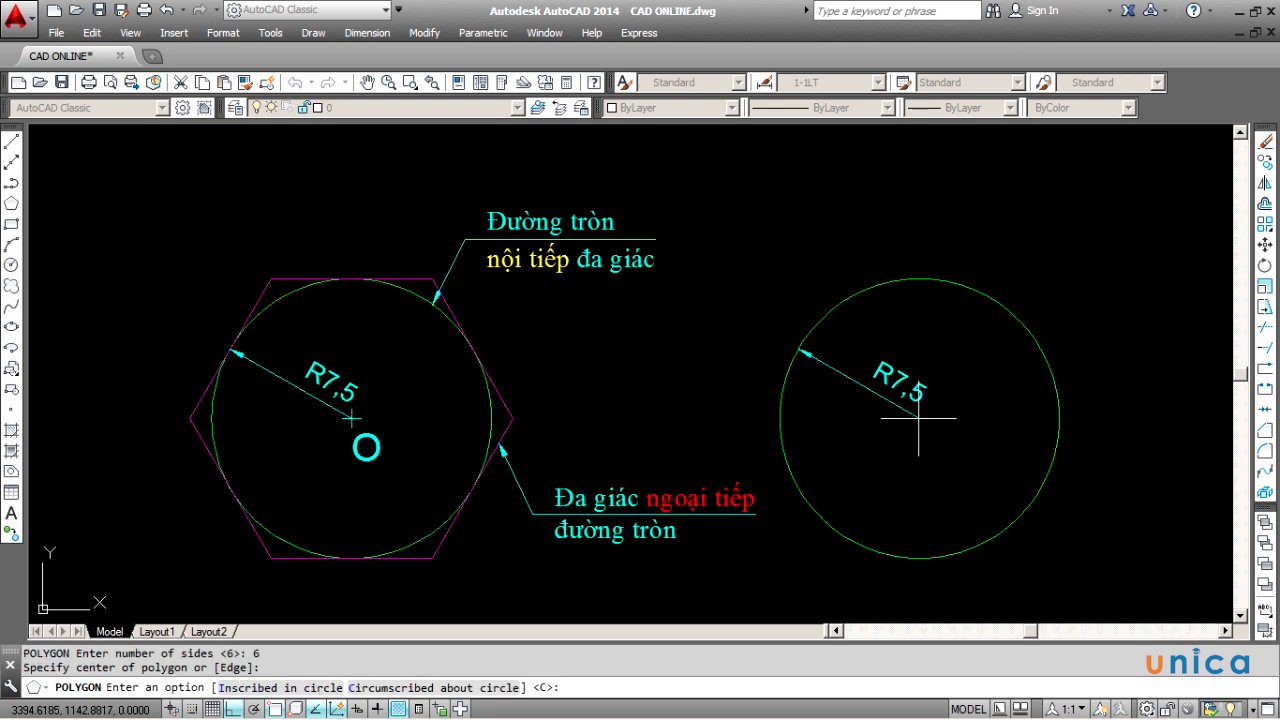
type(" c")
key("Return")
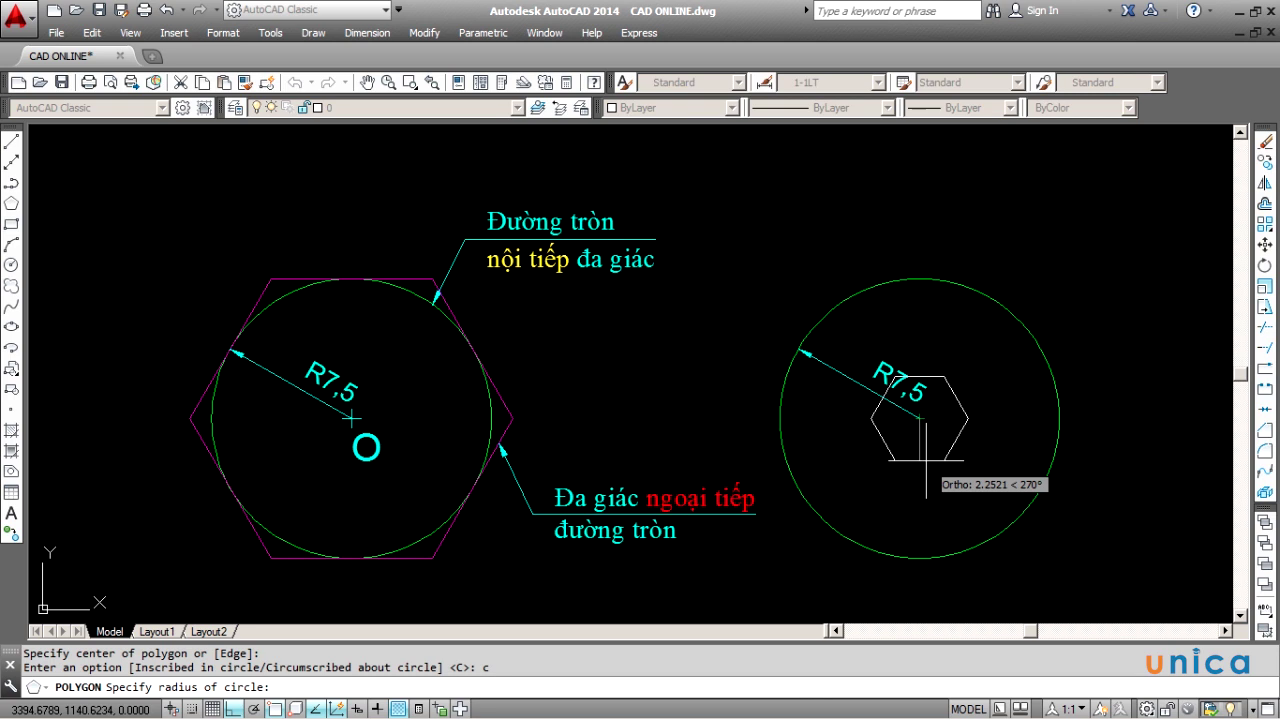
type("7.5")
key("Return")
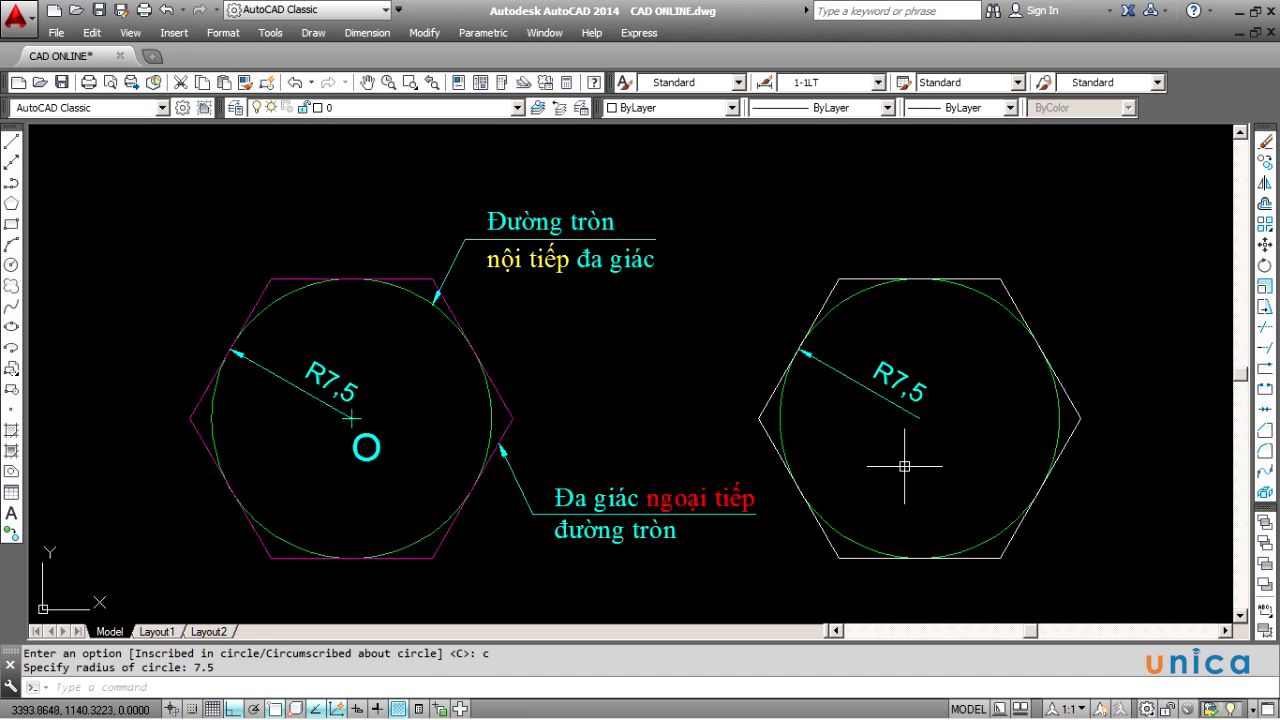